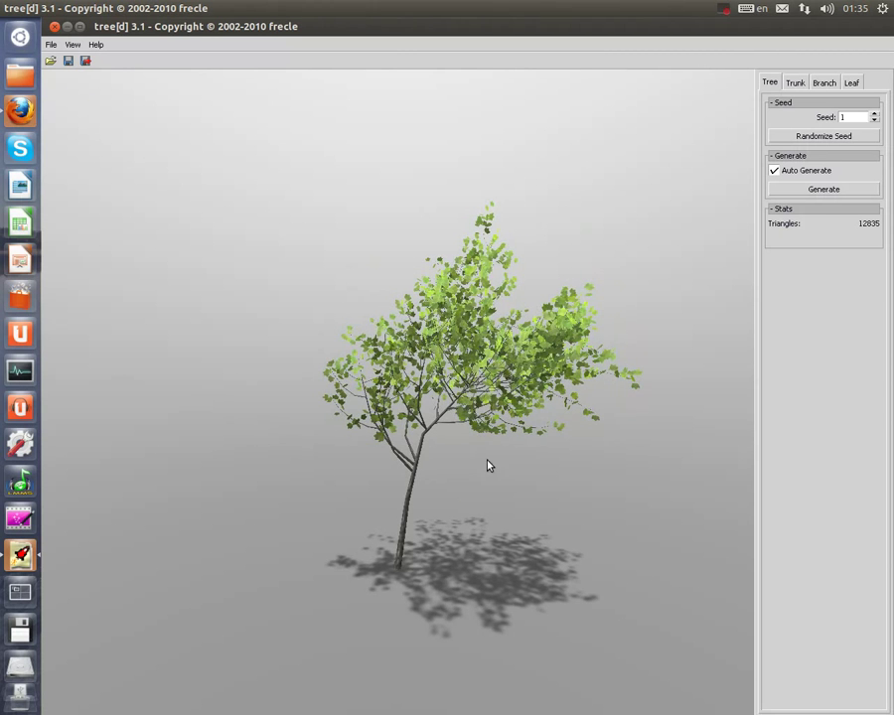
Orbit the view around the default seed-1 tree
mouse_move(509, 490)
left_mouse_down()
mouse_move(360, 503)
mouse_move(397, 517)
mouse_move(580, 525)
mouse_move(622, 505)
mouse_move(585, 483)
mouse_move(548, 479)
mouse_move(537, 491)
mouse_move(556, 467)
left_mouse_up()
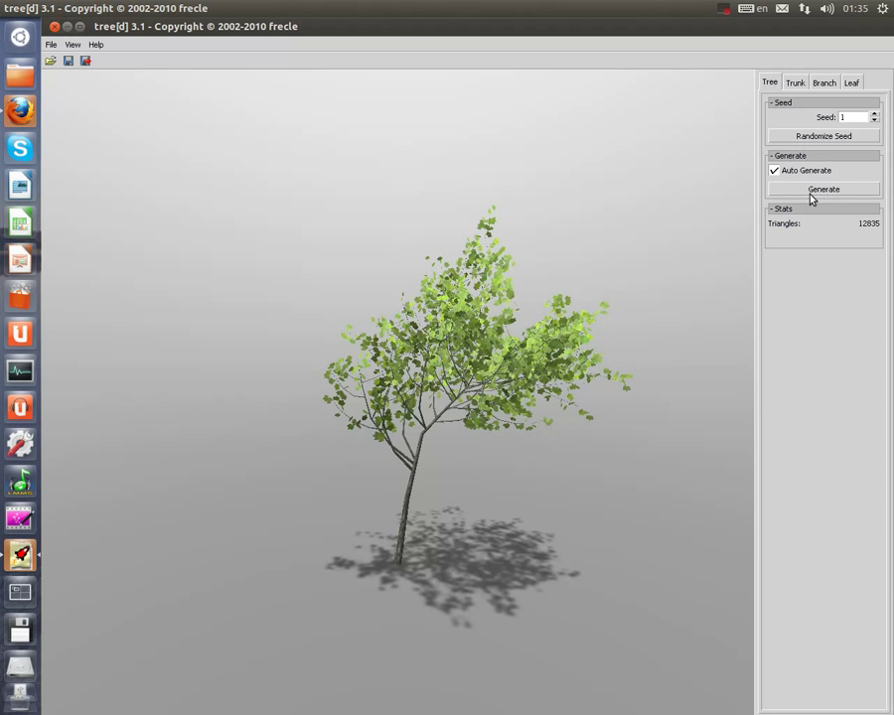
Randomize the seed repeatedly until seed 112985 gives a wide, full tree
left_click(806, 140)
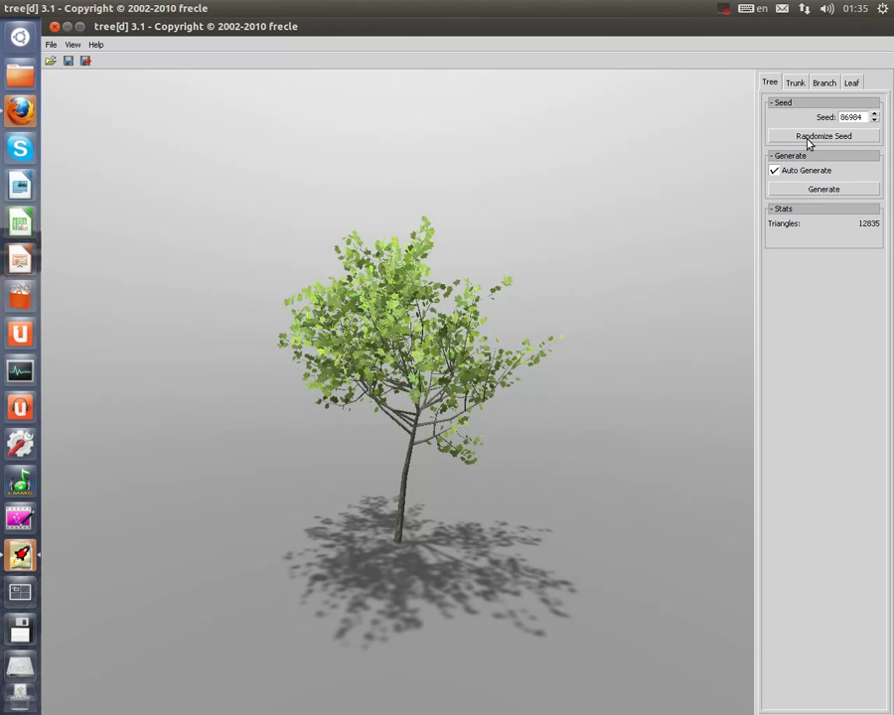
left_click(806, 140)
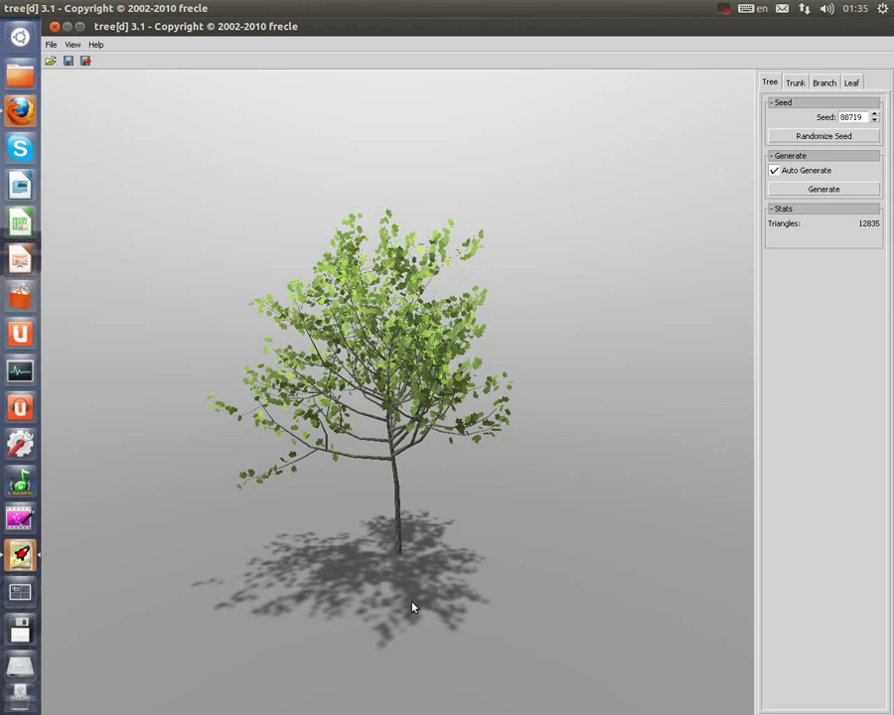
left_click(801, 138)
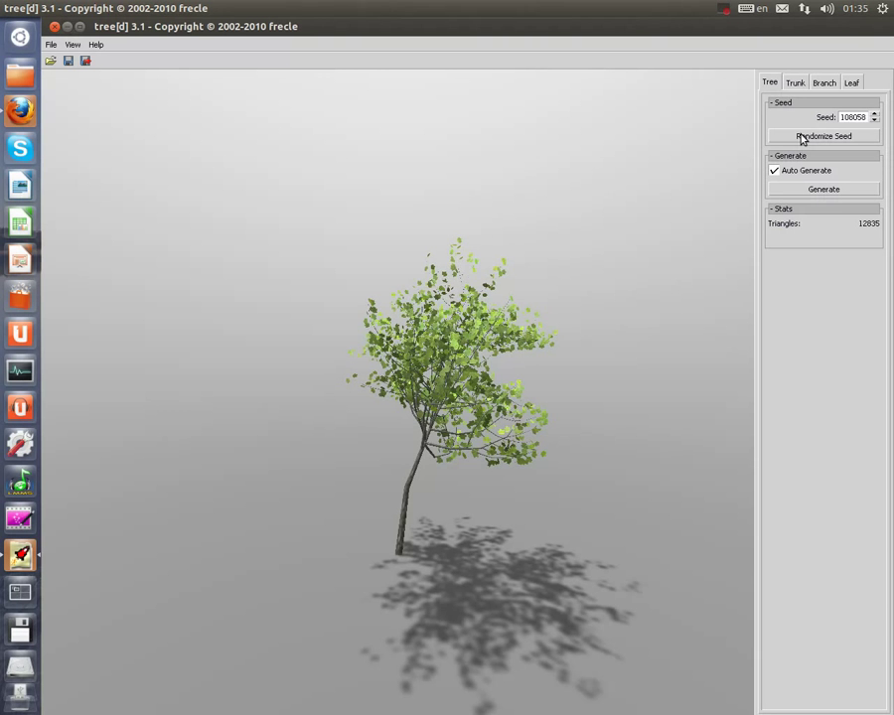
left_click(802, 138)
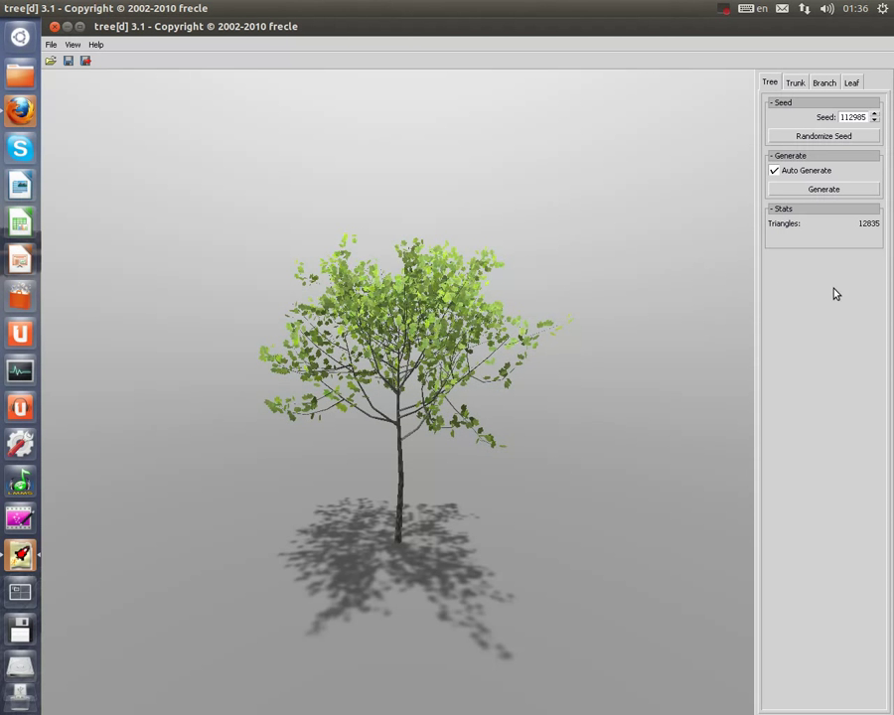
left_click(796, 84)
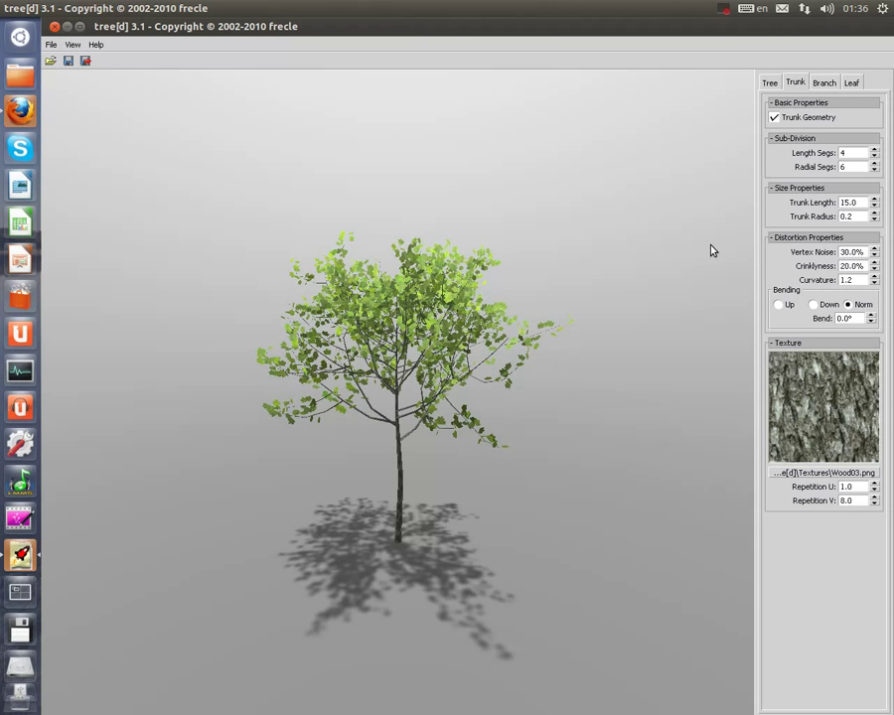
Reduce the trunk to 3 length segments and 5 radial segments
double_click(876, 151)
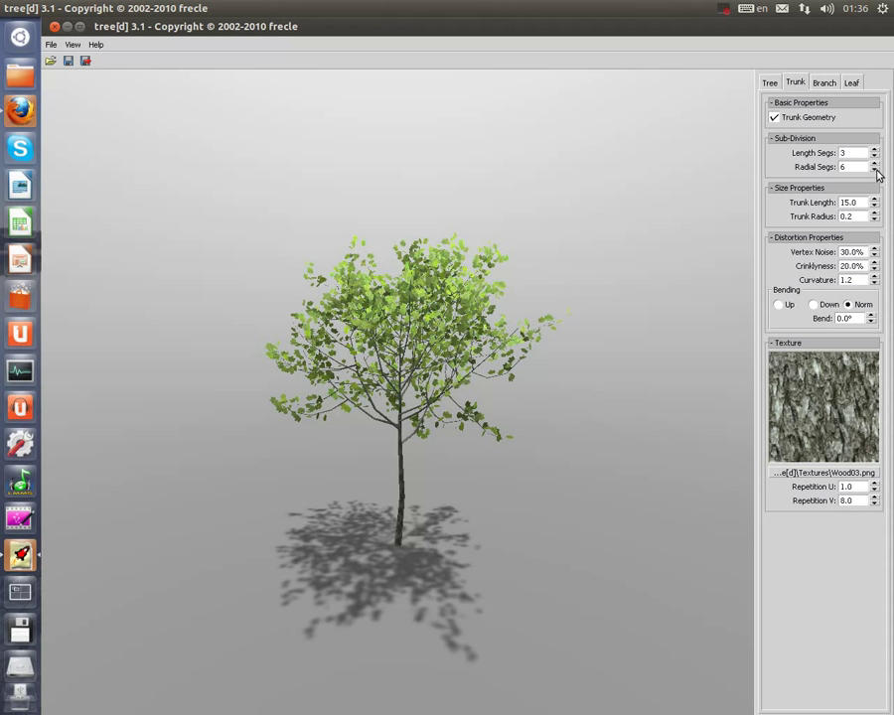
left_click(824, 84)
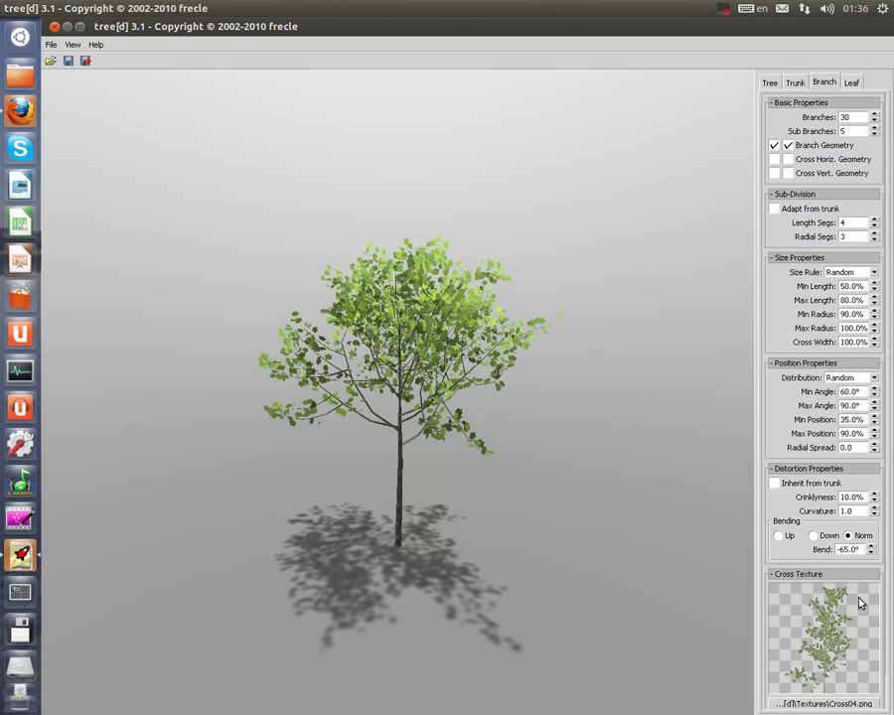
left_click(849, 84)
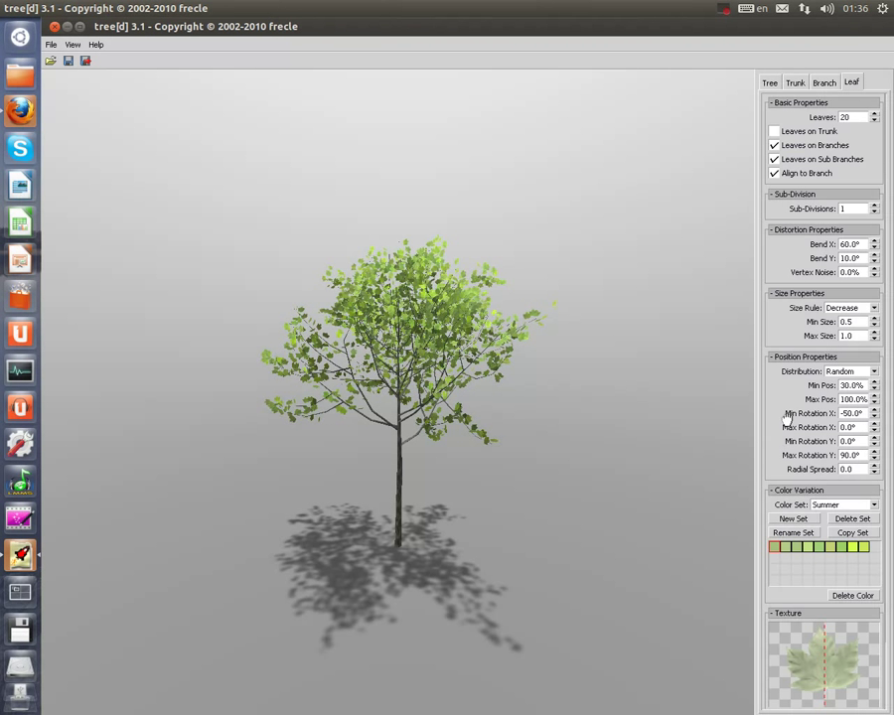
scroll(766, 467, "down", 1)
scroll(808, 682, "down", 2)
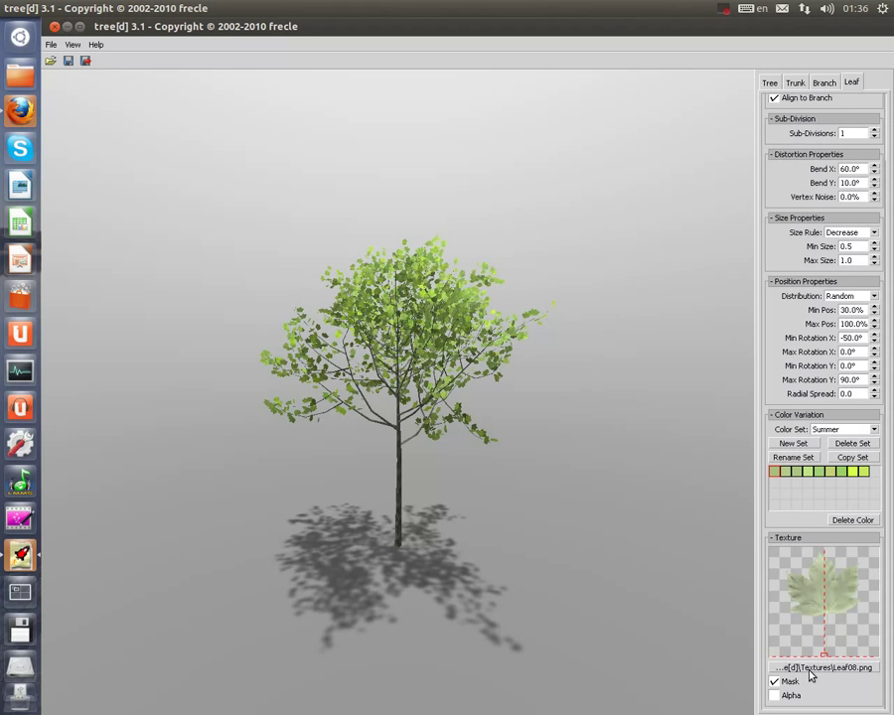
scroll(778, 298, "up", 3)
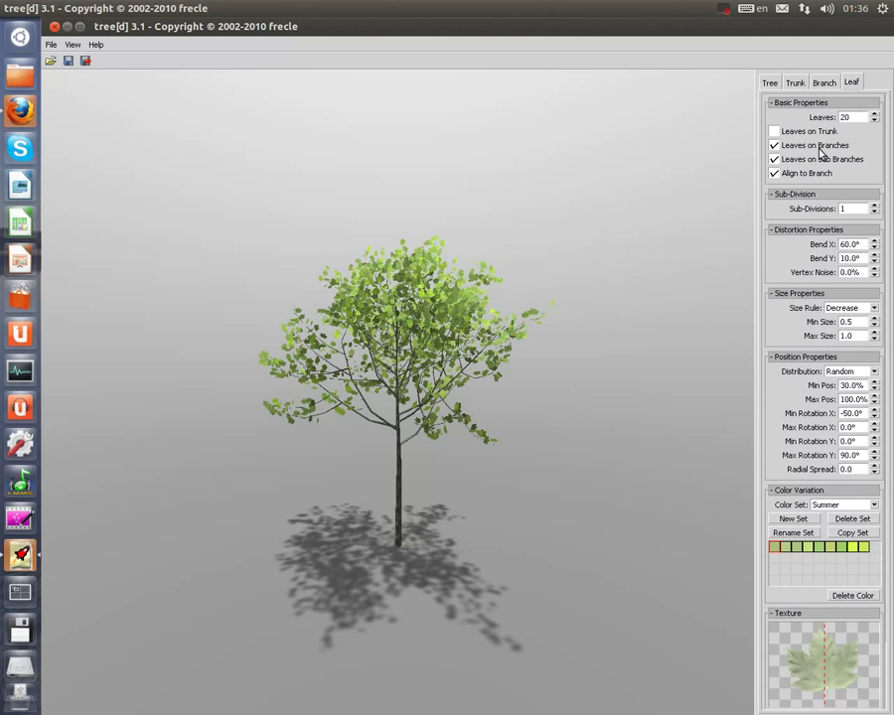
Set the trunk radius to 2.3 and the trunk length to 18.2
left_click(825, 84)
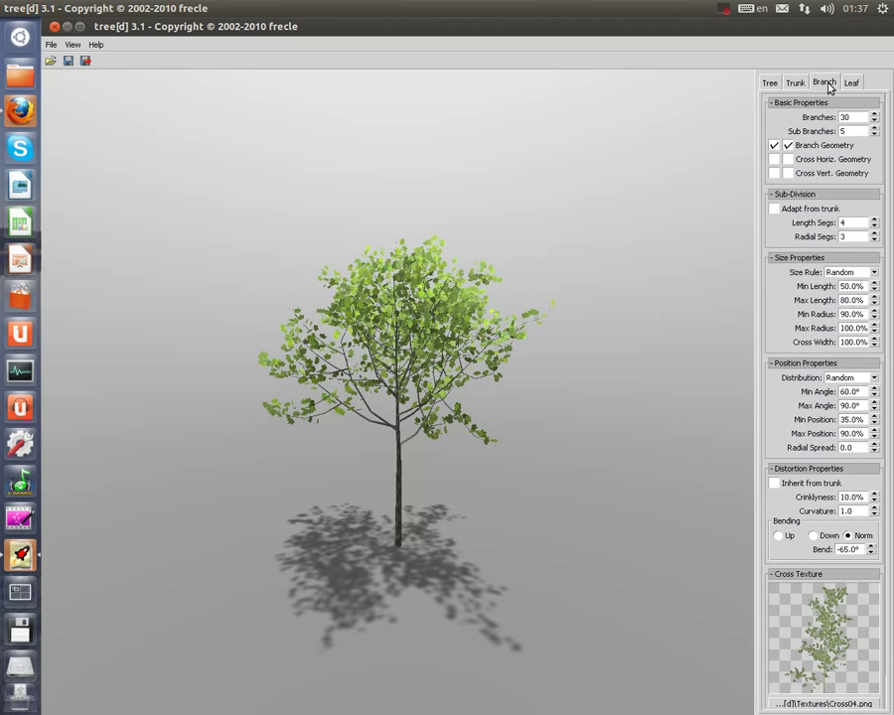
left_click(803, 85)
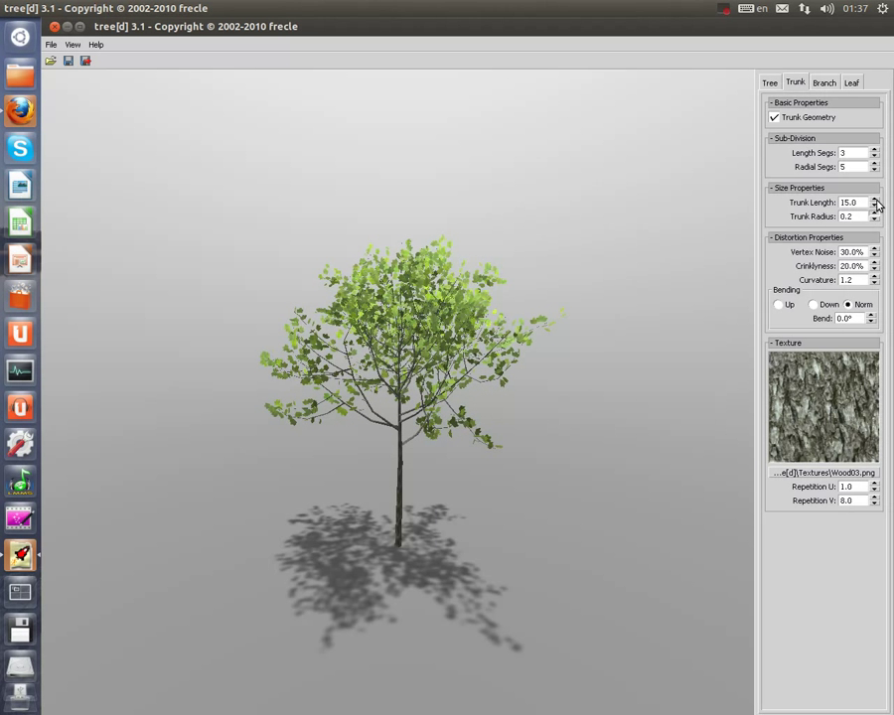
left_click_drag(874, 204, 866, 192)
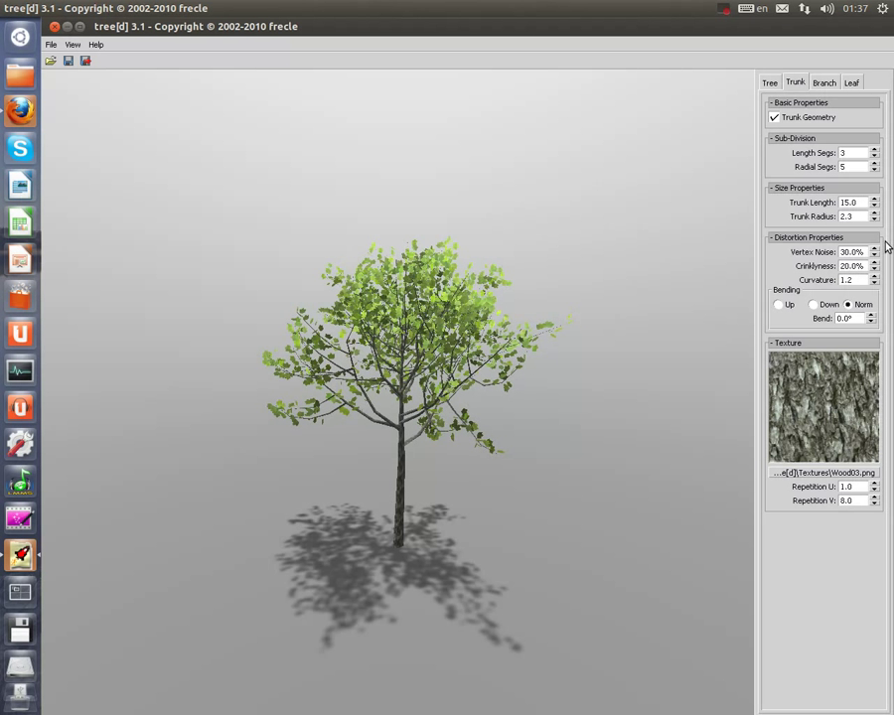
left_click_drag(874, 203, 856, 195)
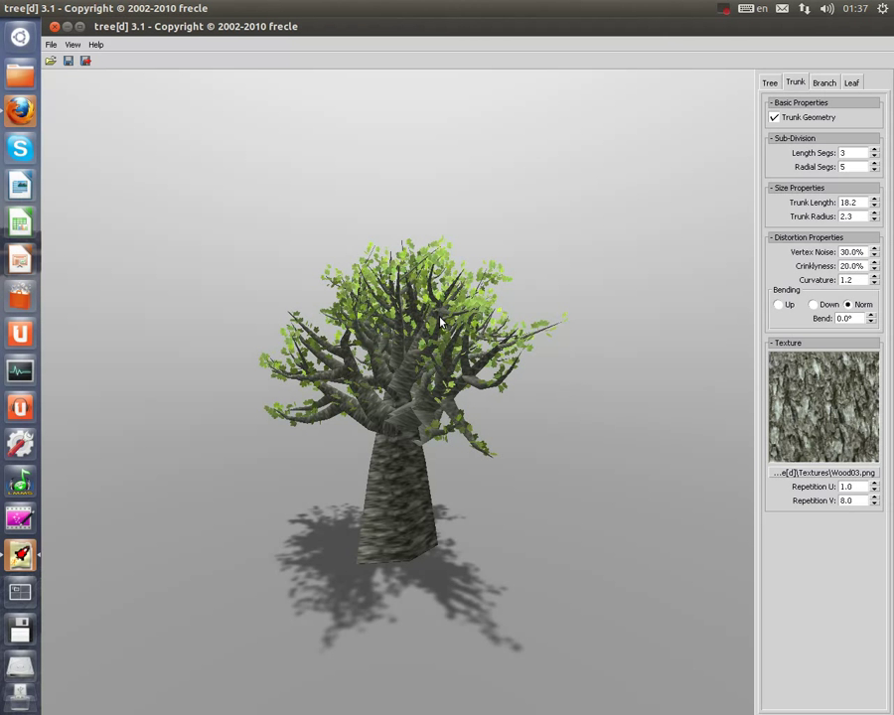
scroll(442, 320, "up", 2)
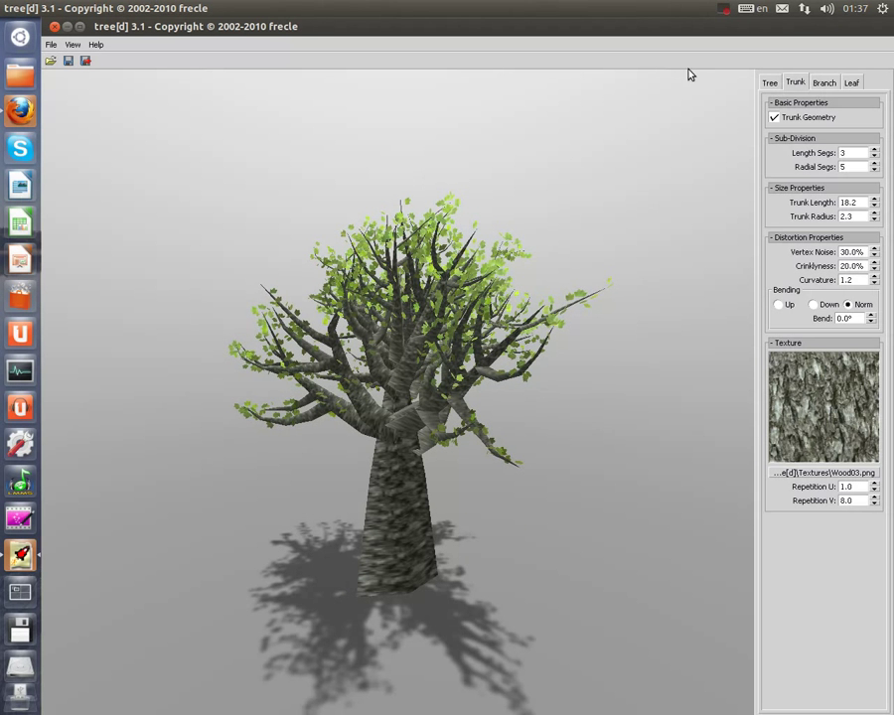
Set the Leaves count to 0 on the Leaf settings
left_click(858, 85)
double_click(844, 117)
type("0")
key("Return")
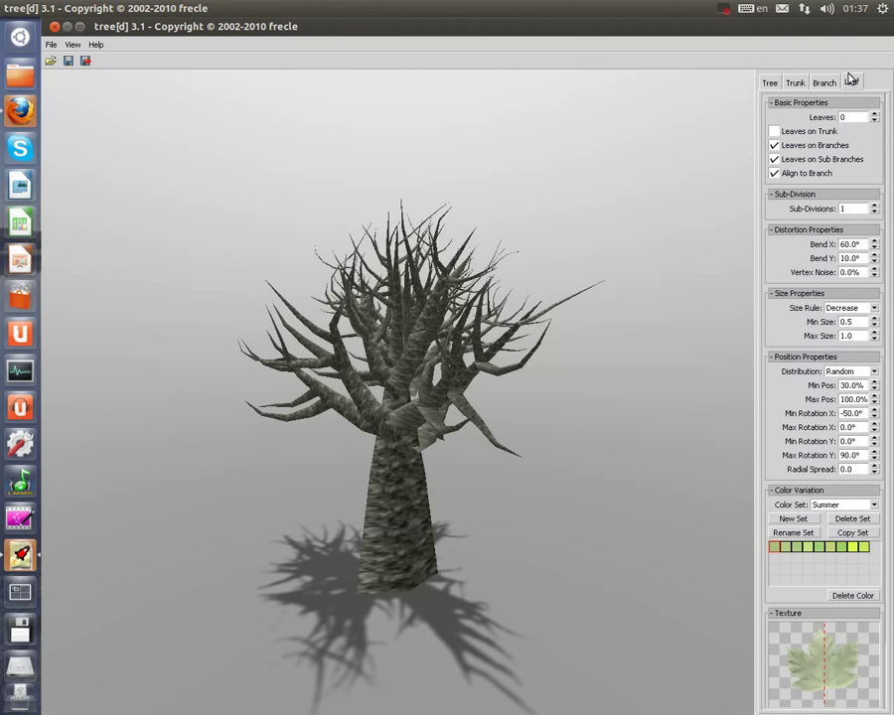
left_click(828, 82)
Enable Cross Horiz. Geometry on the branches and orbit to view the foliage
left_click(788, 159)
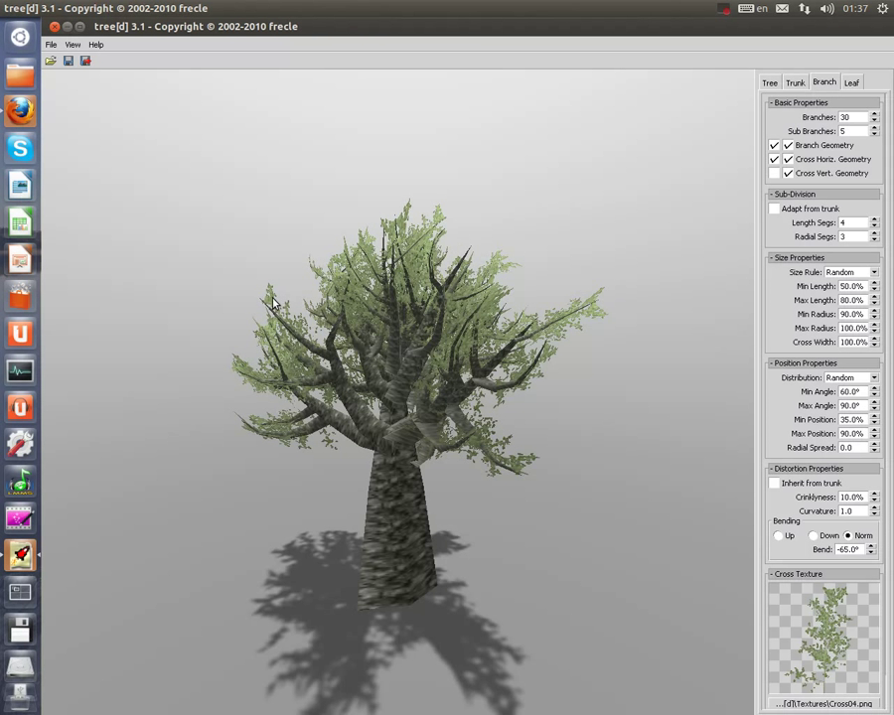
left_click_drag(283, 147, 530, 266)
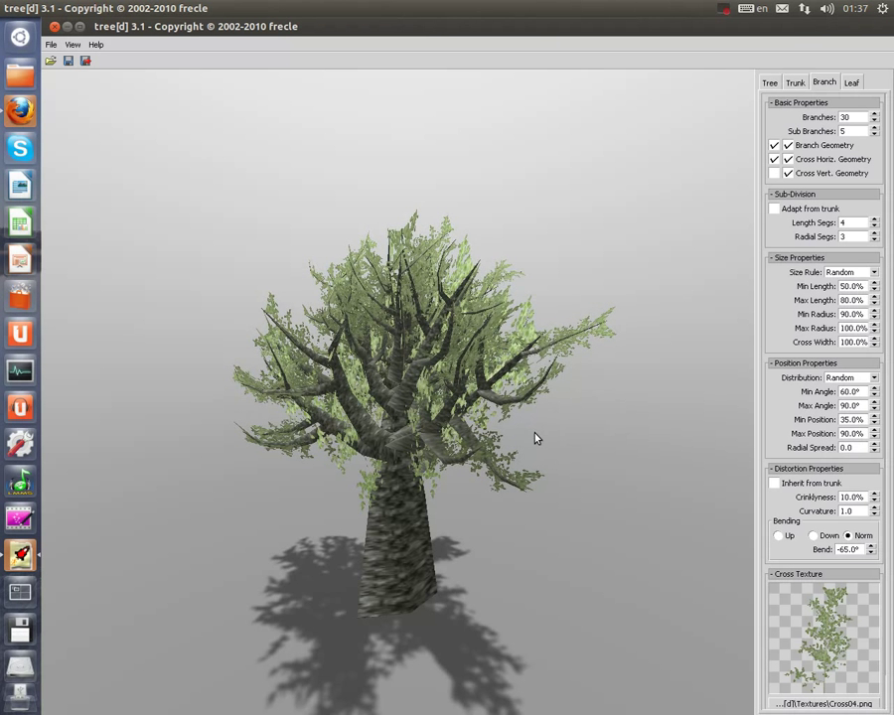
mouse_move(521, 449)
left_mouse_down()
mouse_move(401, 425)
mouse_move(230, 193)
left_mouse_up()
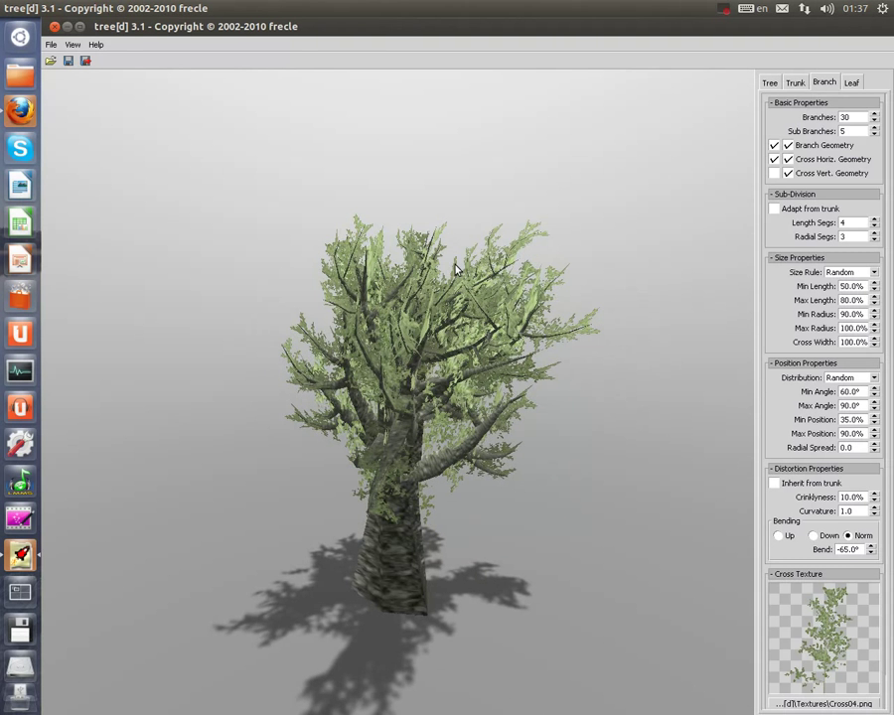
Open the Load Tree dialog and climb up to the home directory
left_click(50, 45)
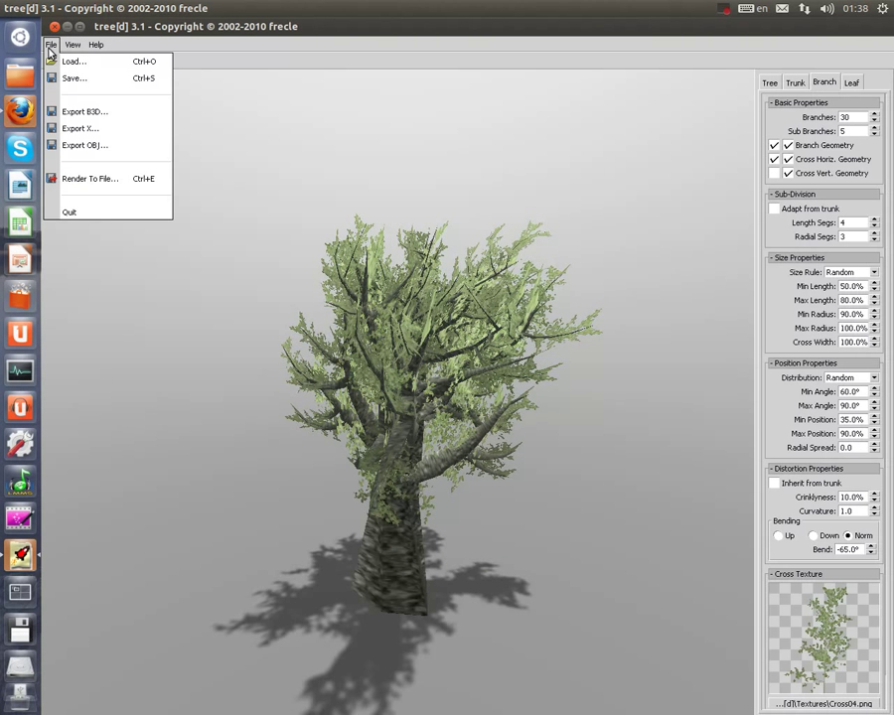
left_click(72, 63)
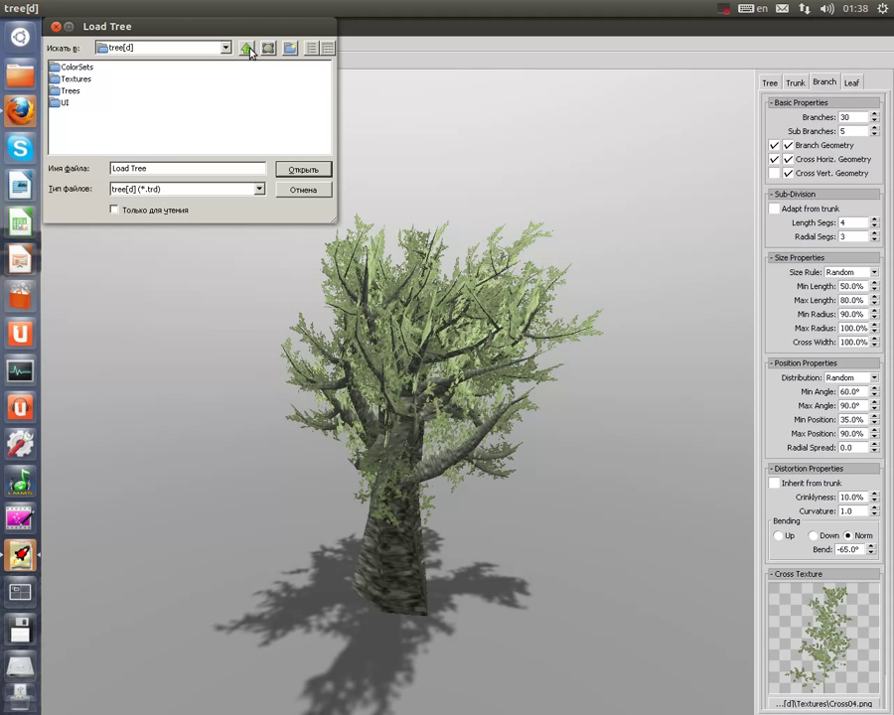
left_click(248, 50)
left_click(248, 50)
left_click(248, 49)
left_click(248, 49)
left_click(248, 50)
left_click(248, 49)
left_click(248, 49)
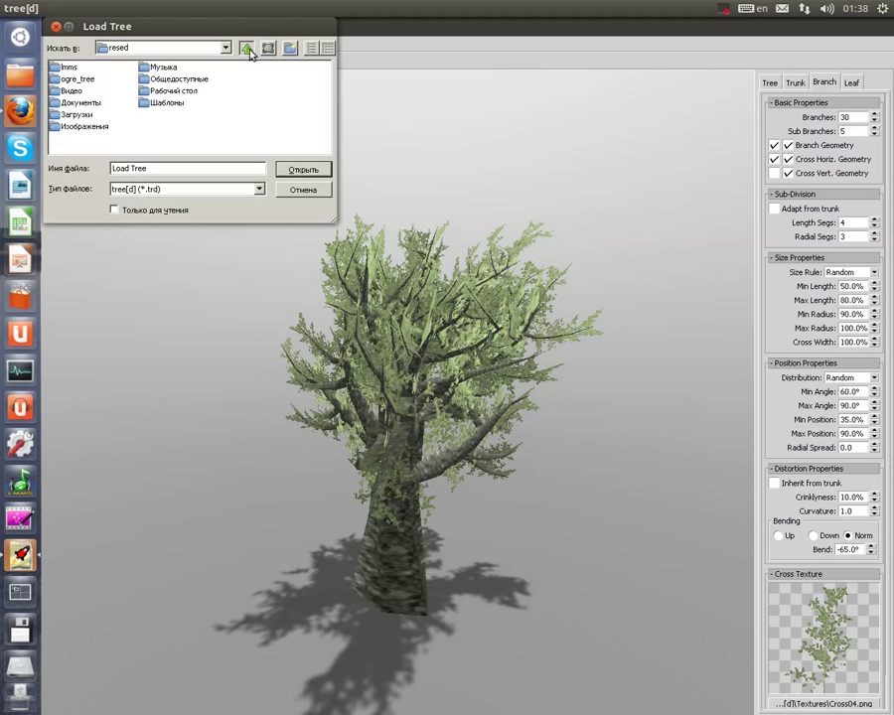
left_click(248, 49)
Browse the home and ogre_tree folders, then go back to the root folder
double_click(72, 80)
double_click(78, 80)
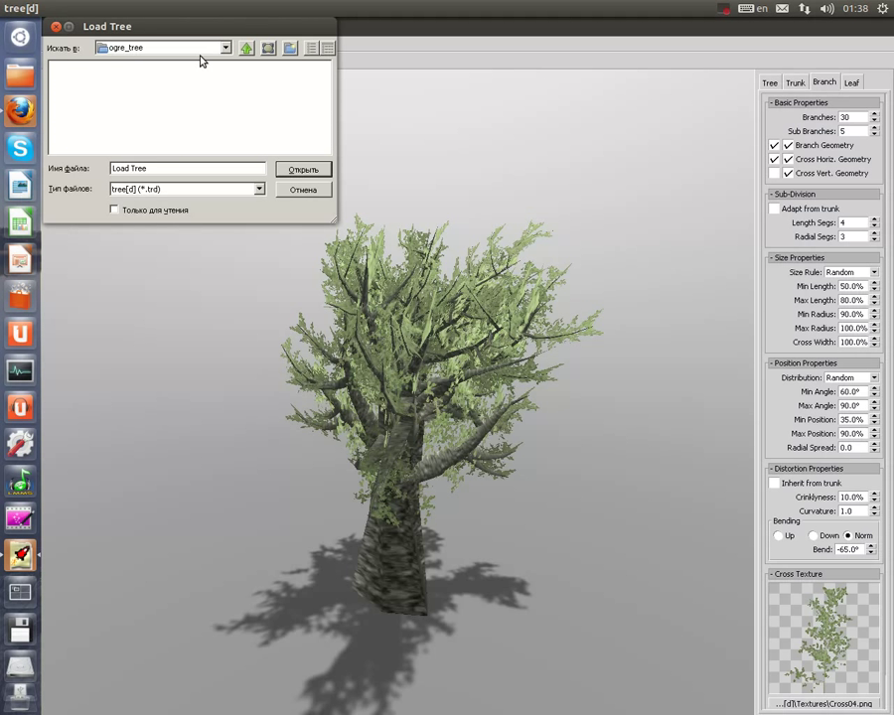
left_click(247, 48)
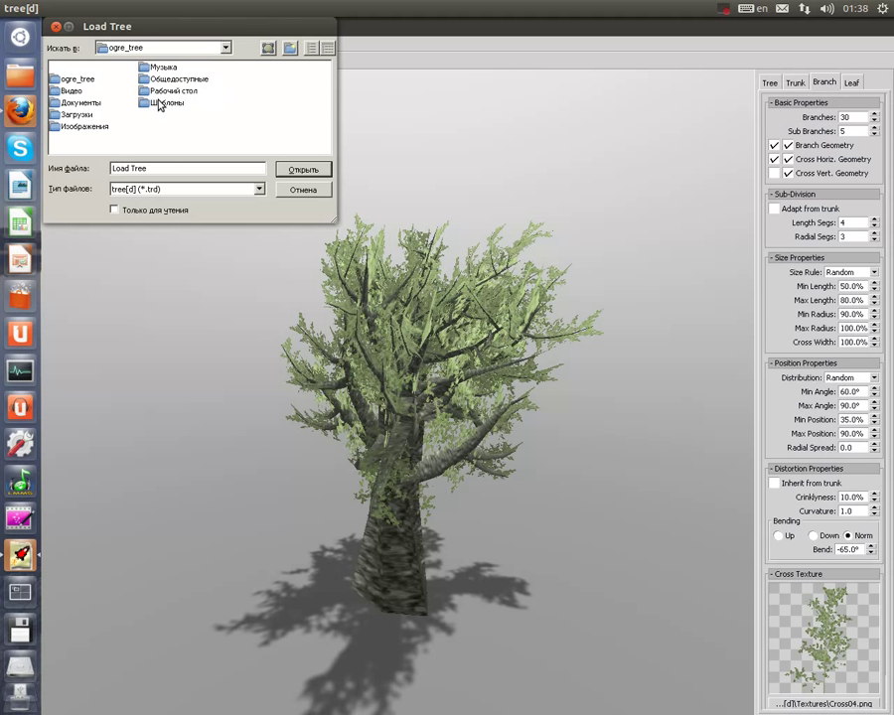
left_click(247, 48)
left_click(247, 47)
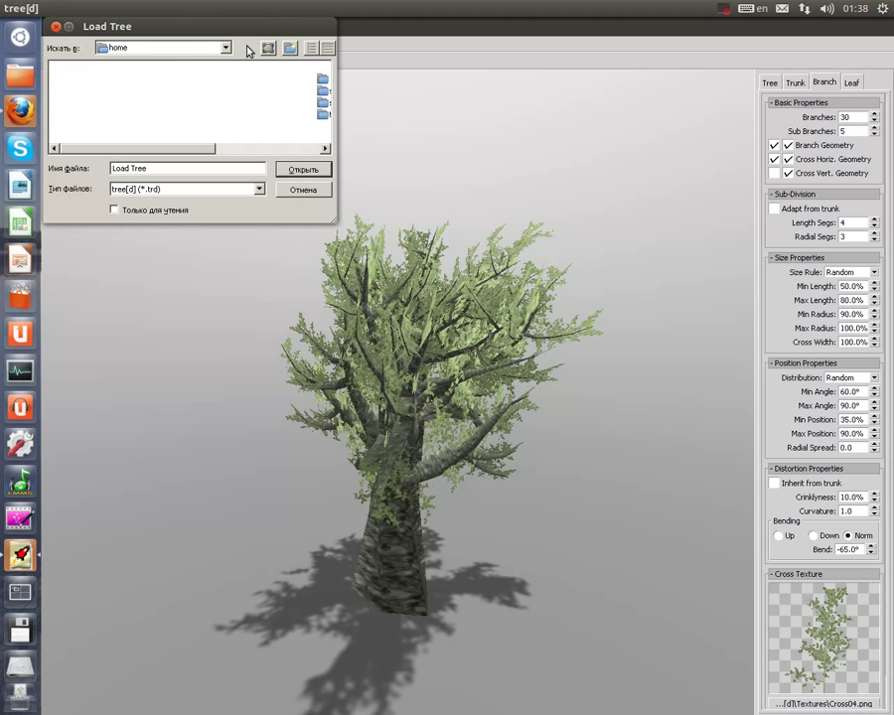
left_click(248, 48)
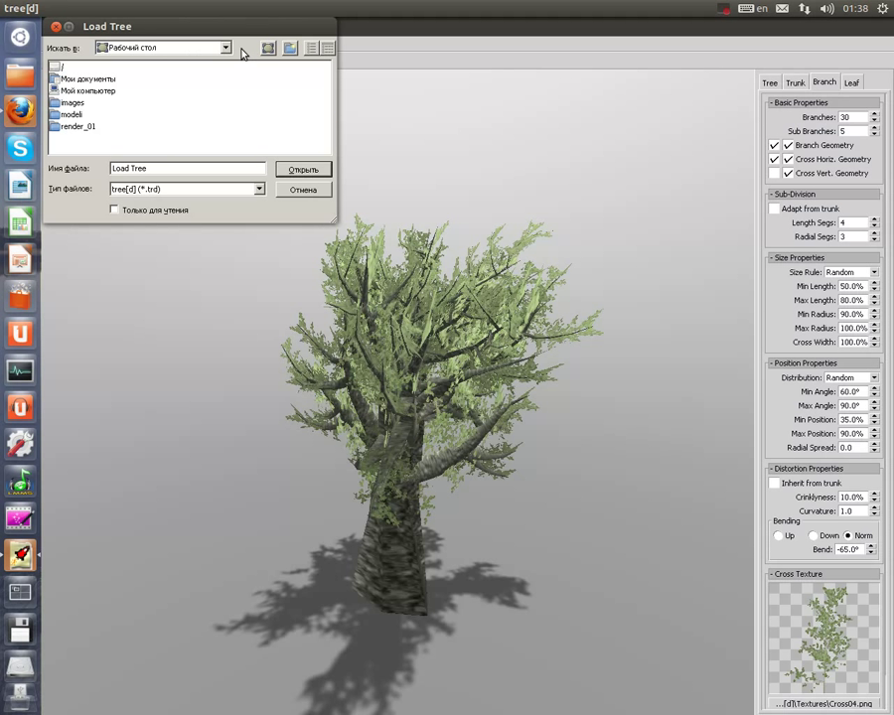
left_click(58, 67)
double_click(59, 67)
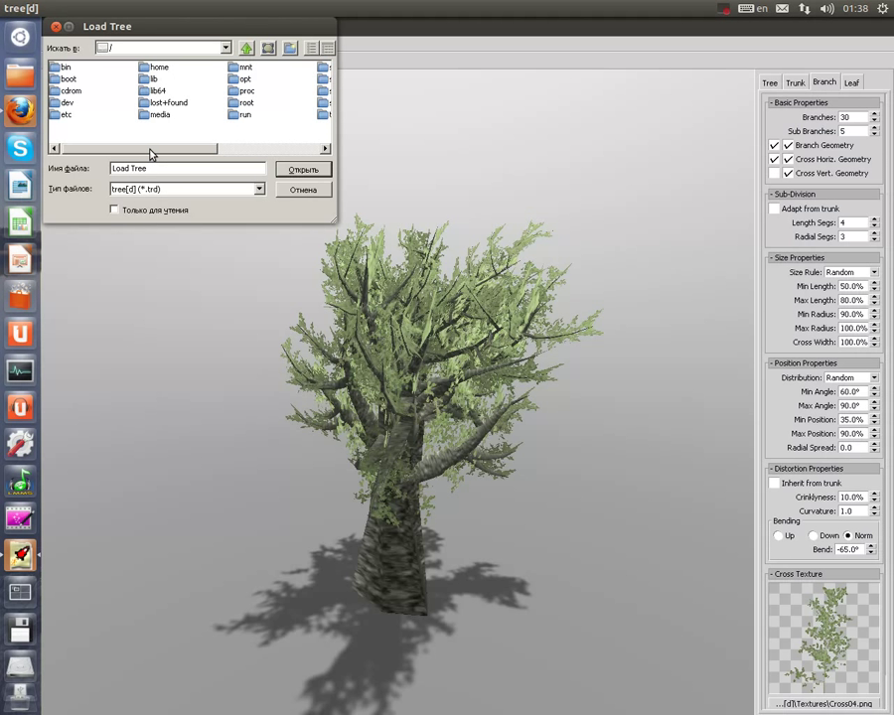
Navigate home > user > Документы > world_001 and select tree_1_001.trd
left_click_drag(159, 150, 203, 150)
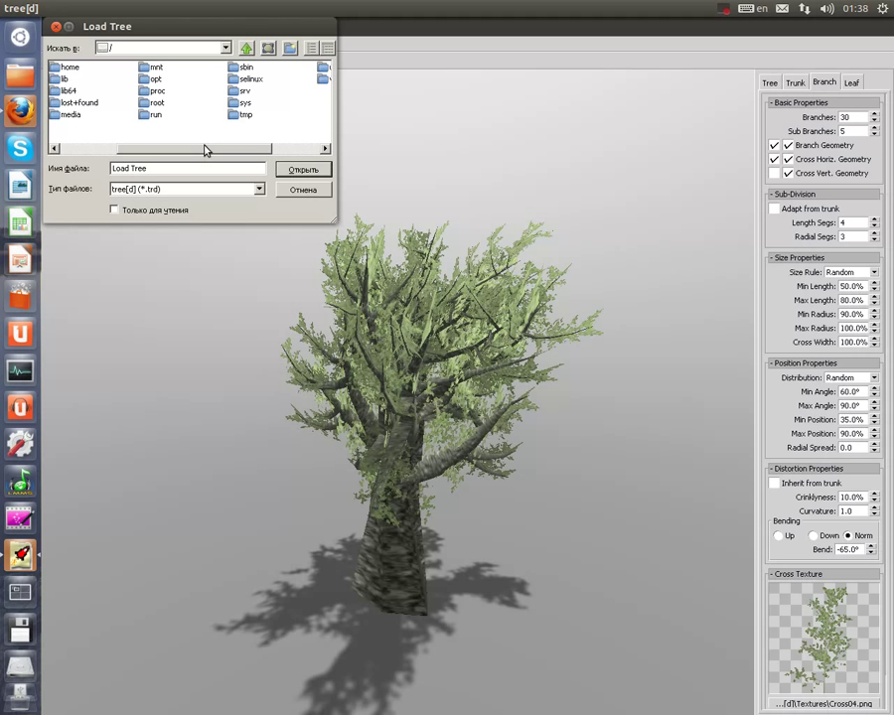
double_click(62, 67)
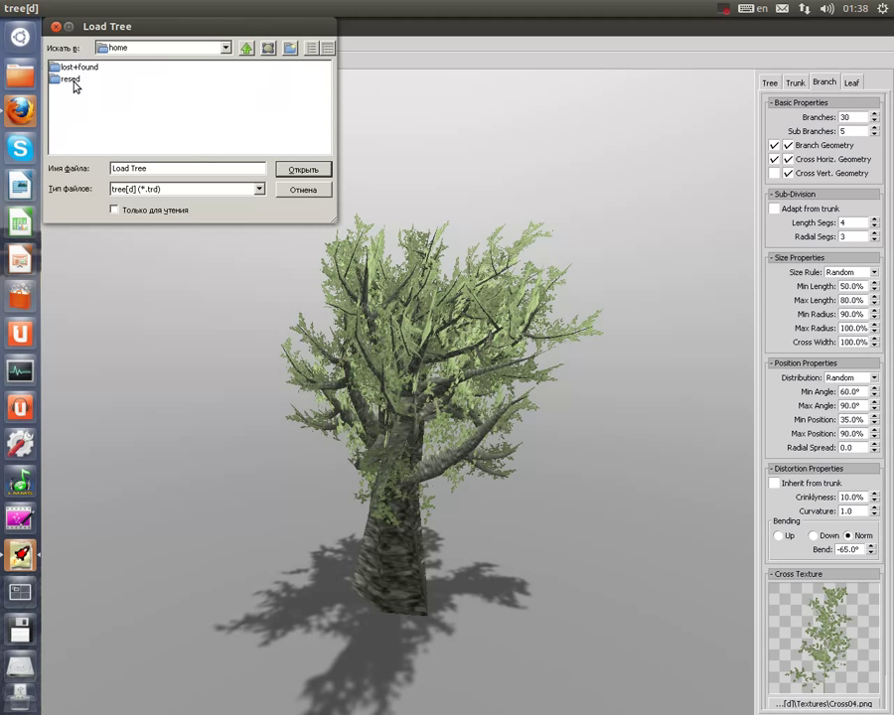
double_click(70, 80)
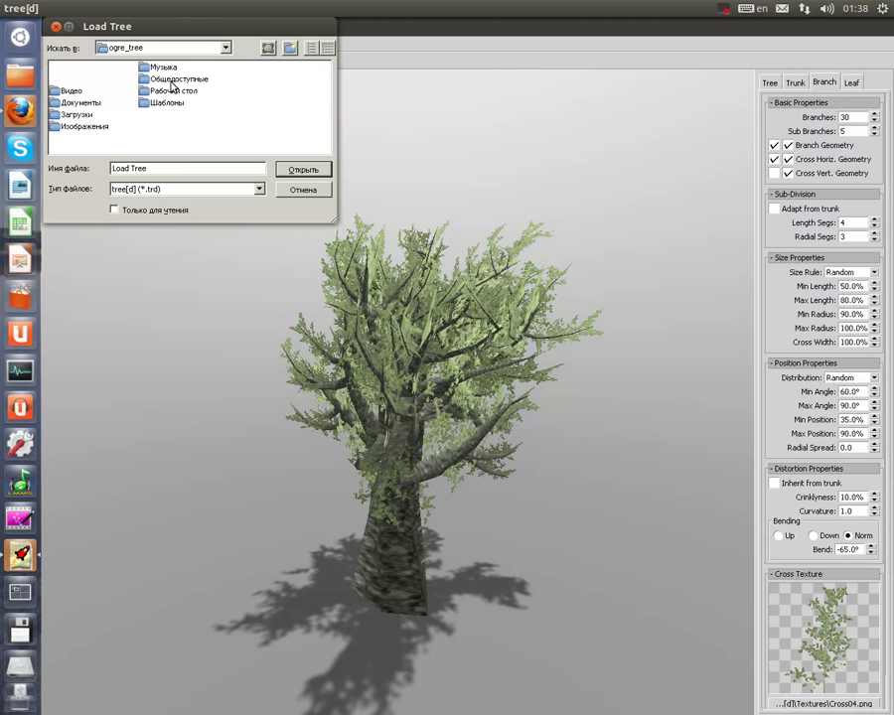
double_click(82, 105)
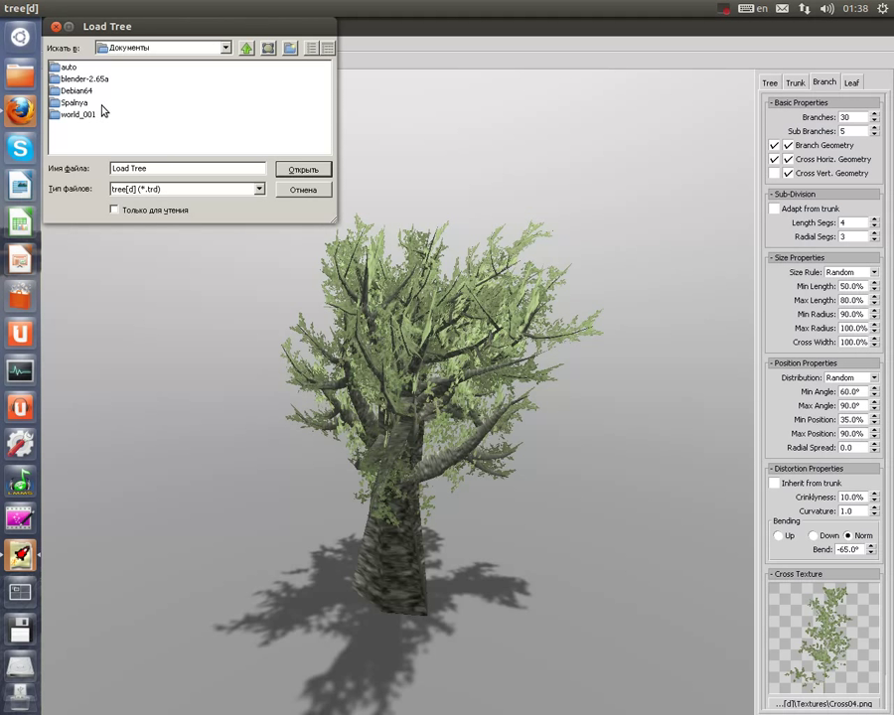
double_click(87, 118)
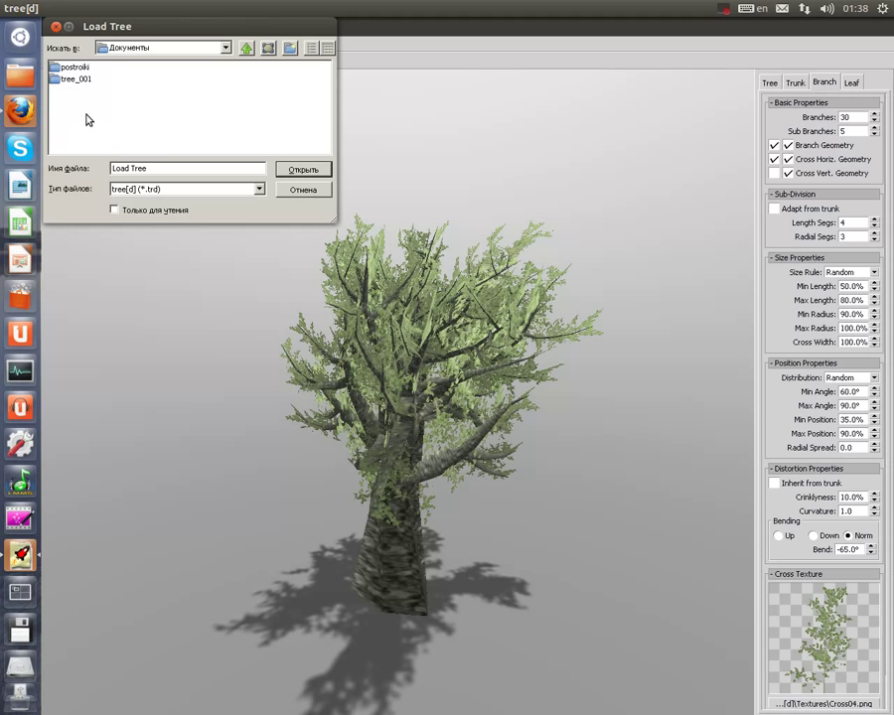
left_click(83, 80)
left_click(288, 169)
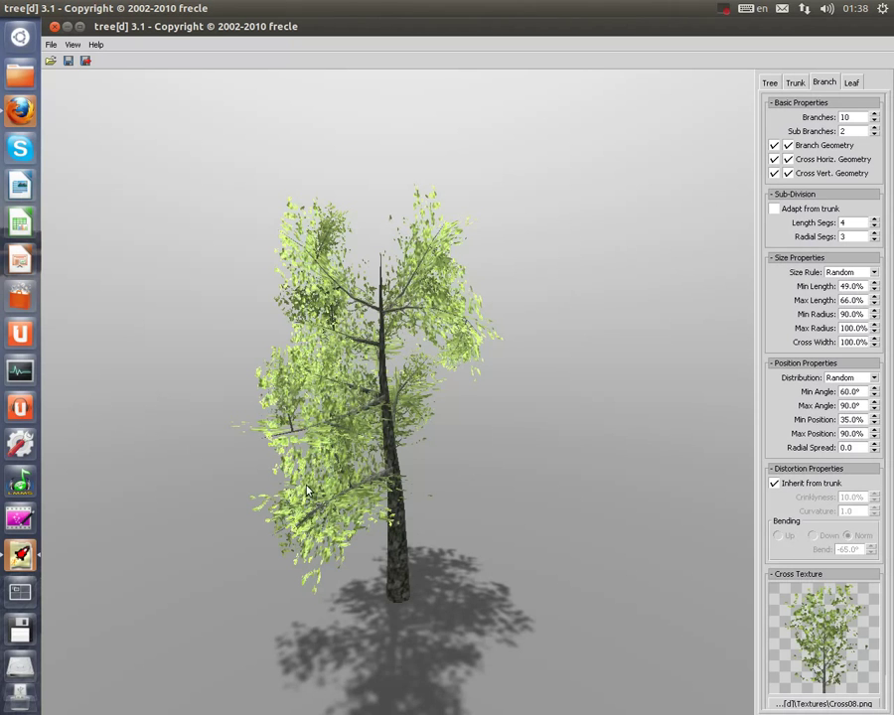
Orbit around the loaded Cross08.png tree to look down on it
mouse_move(307, 490)
left_mouse_down()
mouse_move(514, 496)
mouse_move(480, 477)
mouse_move(322, 533)
mouse_move(298, 498)
mouse_move(286, 415)
left_mouse_up()
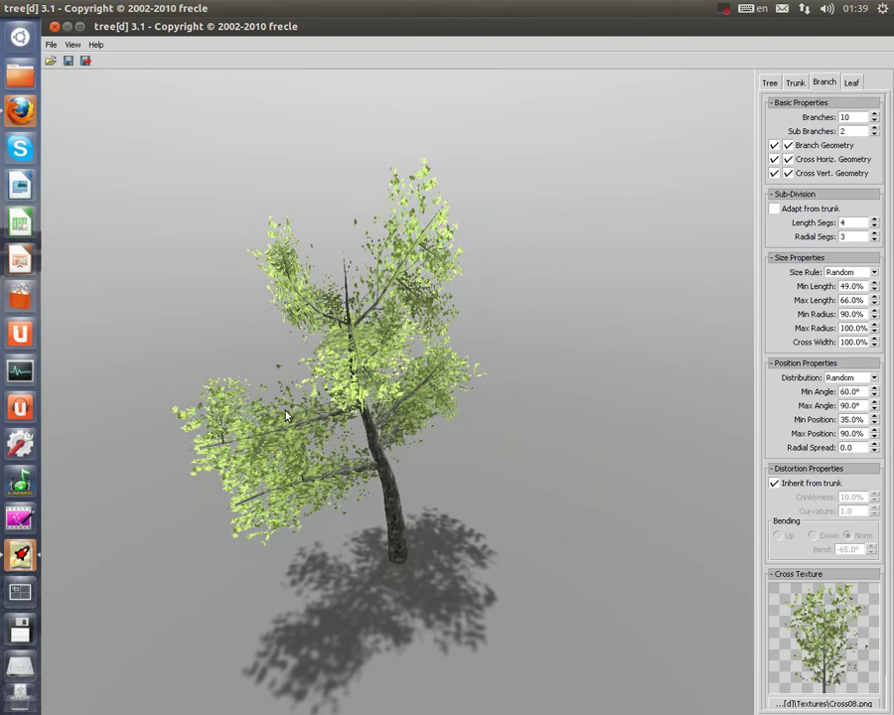
mouse_move(395, 447)
left_mouse_down()
mouse_move(475, 442)
mouse_move(354, 300)
left_mouse_up()
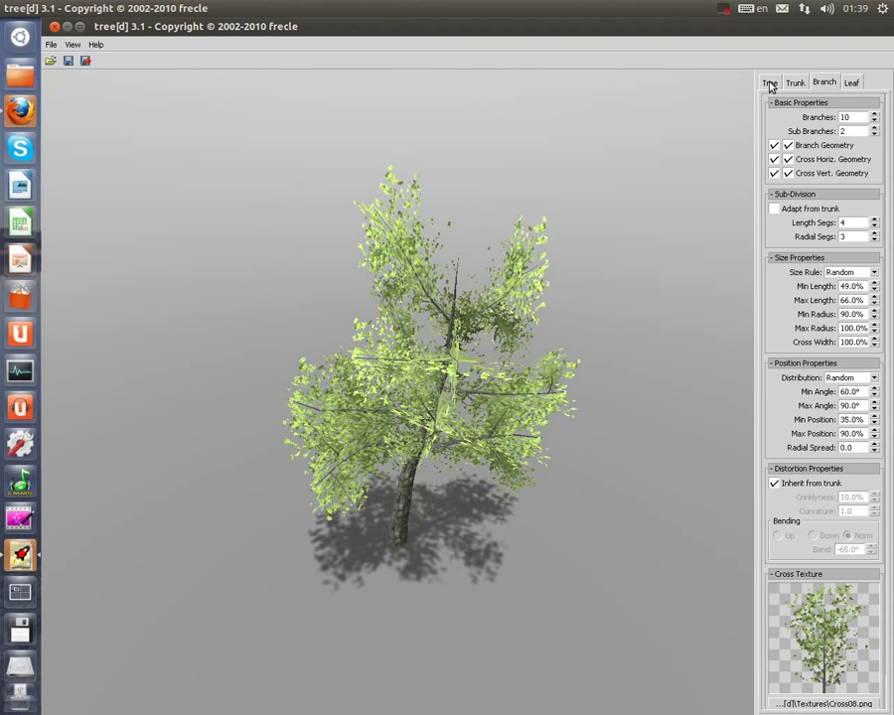
Regenerate the tree from three fresh random seeds
left_click(770, 83)
left_click(795, 136)
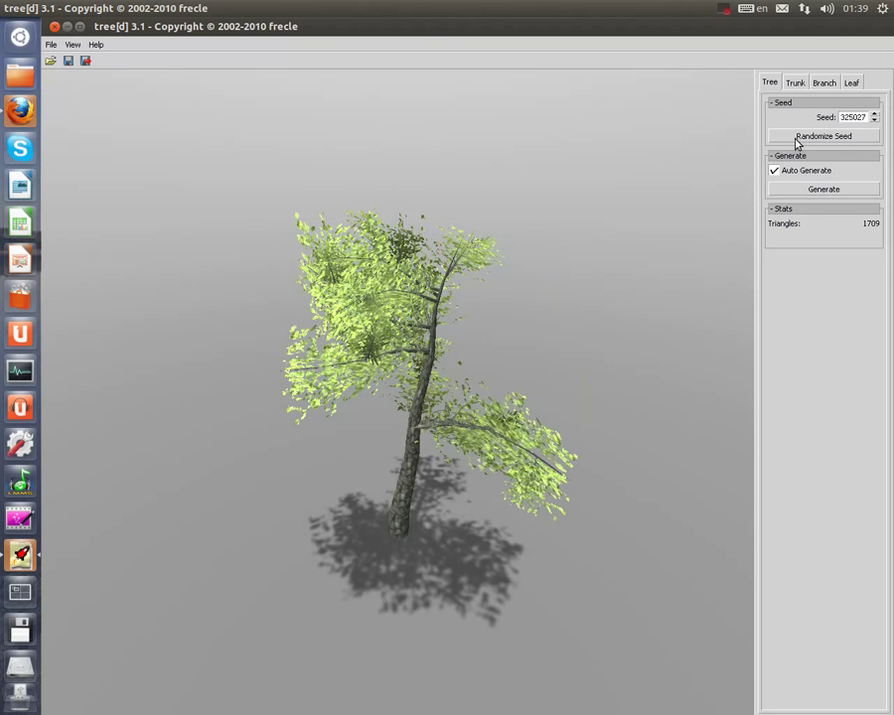
left_click(795, 139)
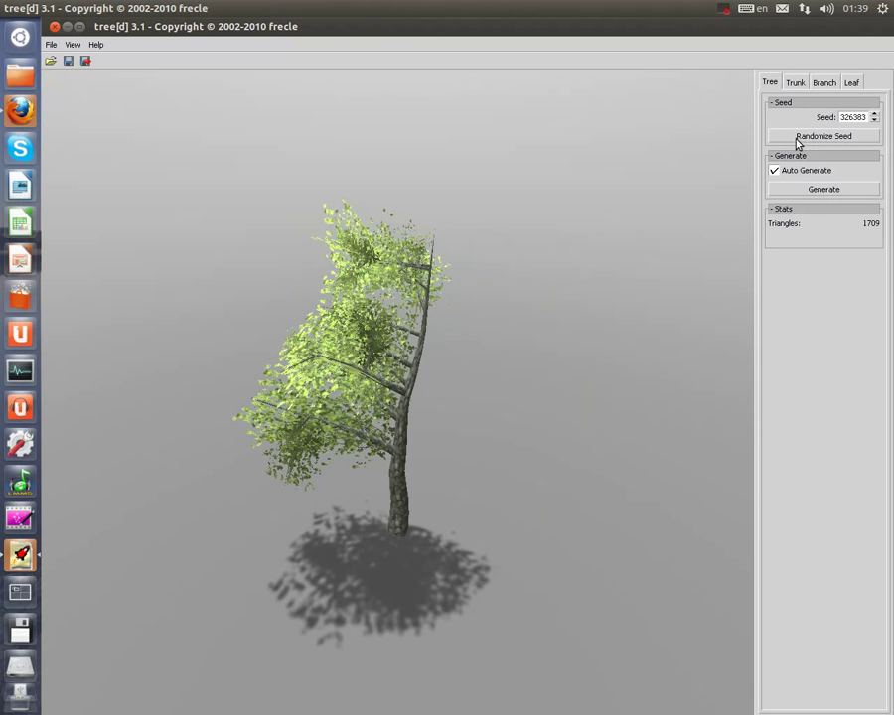
left_click(795, 139)
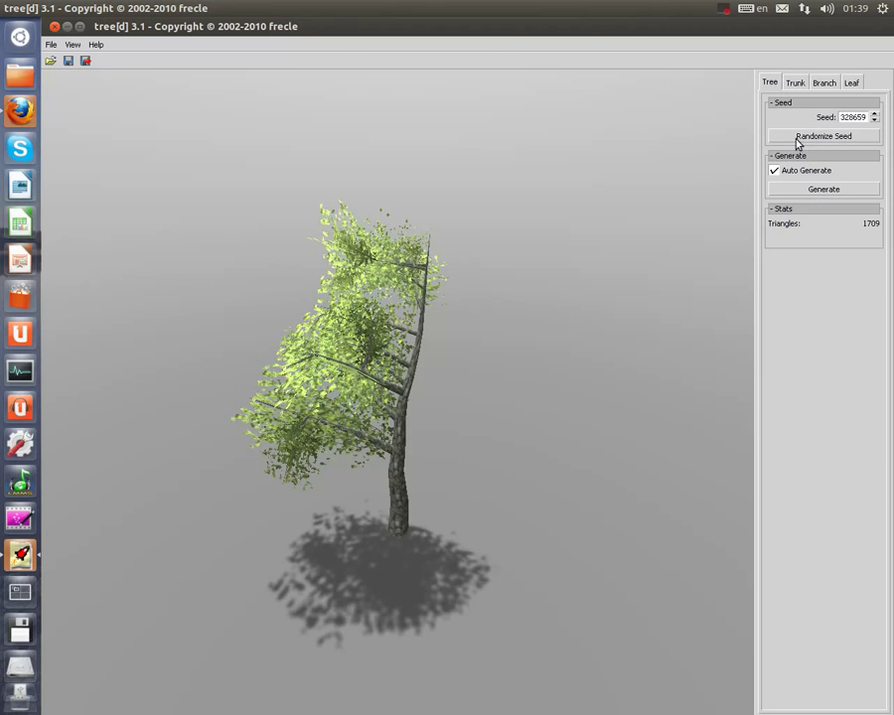
Check the trunk settings, then open the Branch Distribution dropdown
left_click(794, 83)
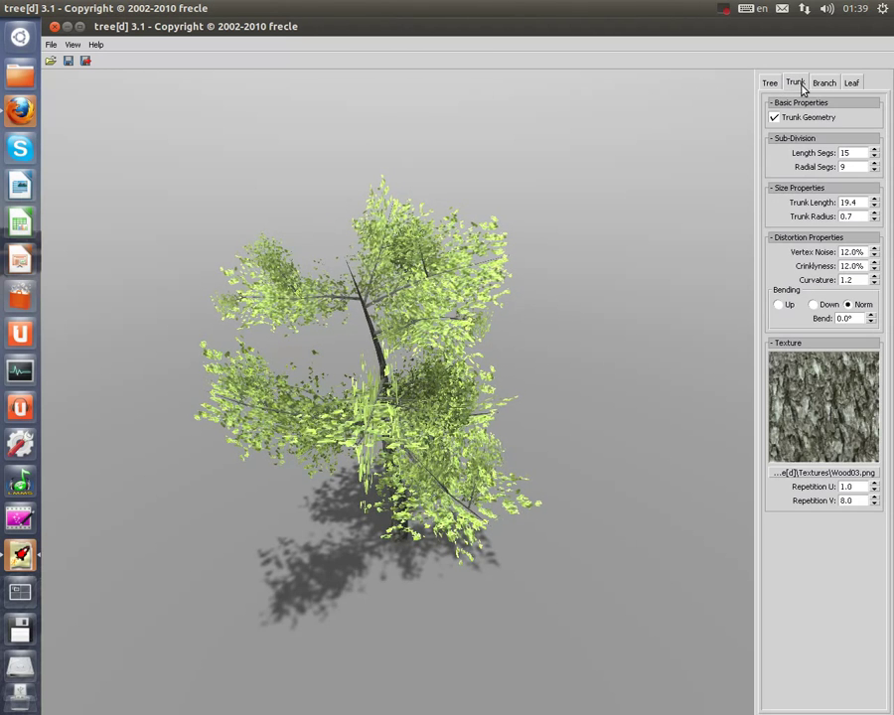
left_click(818, 86)
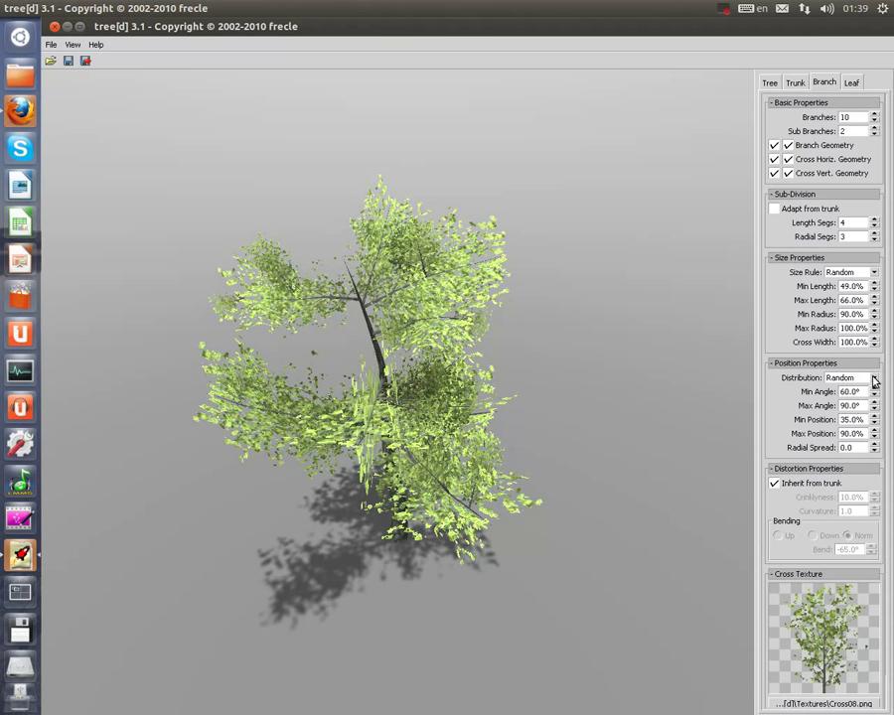
left_click(874, 378)
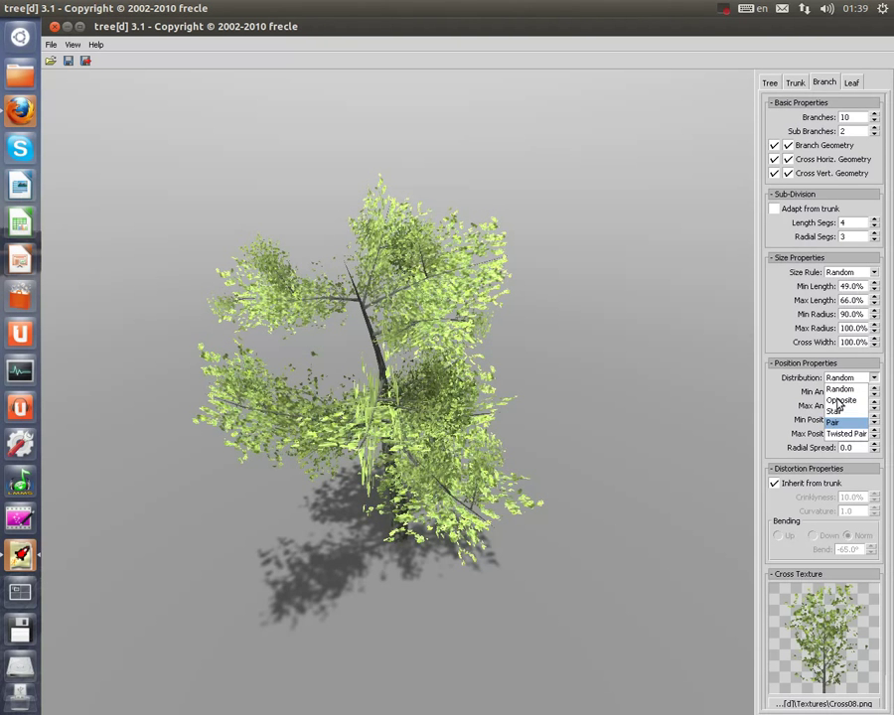
Set branch Distribution to Pair and orbit to inspect the paired branches
left_click(839, 422)
mouse_move(465, 401)
left_mouse_down()
mouse_move(544, 446)
mouse_move(407, 374)
mouse_move(617, 365)
mouse_move(615, 390)
left_mouse_up()
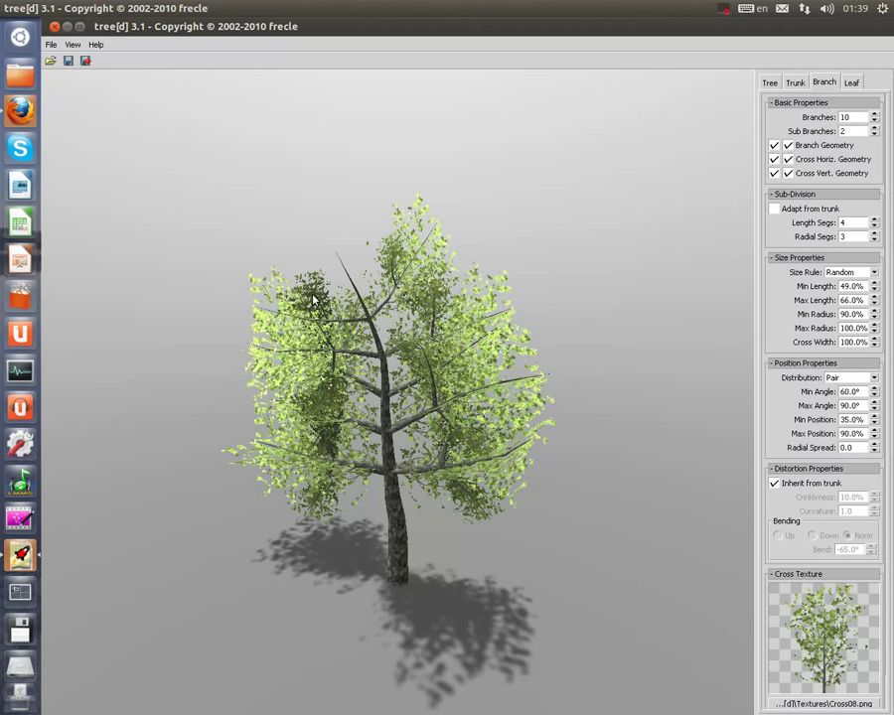
mouse_move(584, 335)
left_mouse_down()
mouse_move(601, 414)
mouse_move(591, 260)
left_mouse_up()
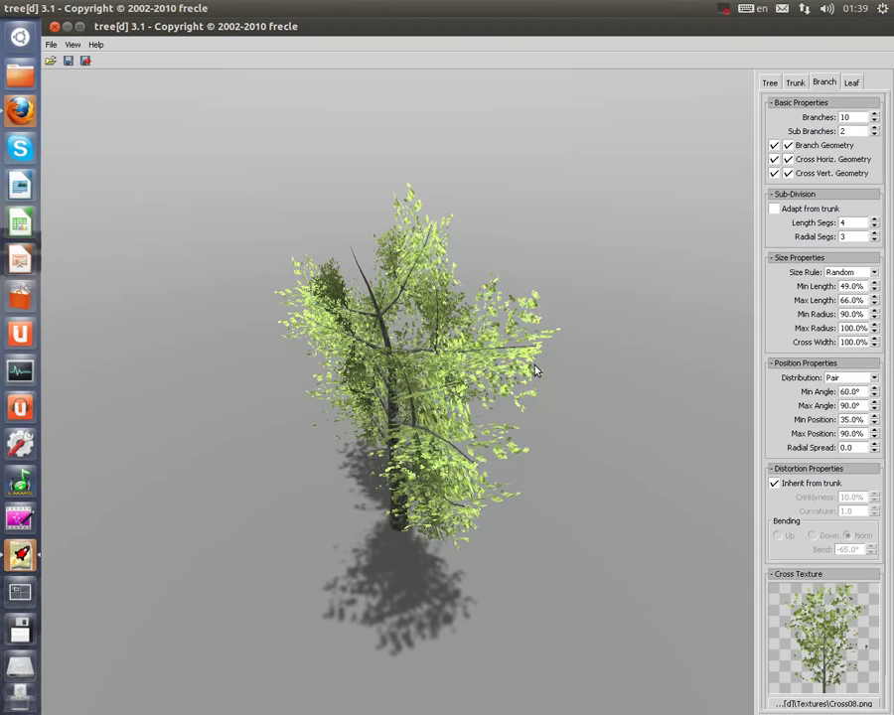
mouse_move(536, 367)
left_mouse_down()
mouse_move(386, 409)
mouse_move(409, 369)
mouse_move(455, 360)
left_mouse_up()
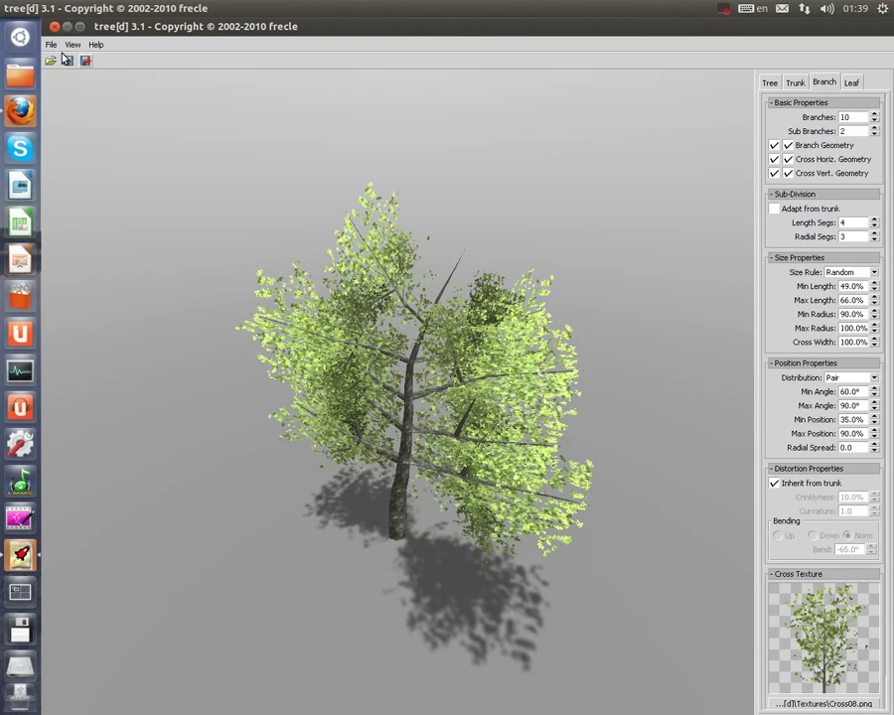
Close the tree[d] 3.1 window and confirm Yes in the Quit? dialog to exit
left_click(49, 45)
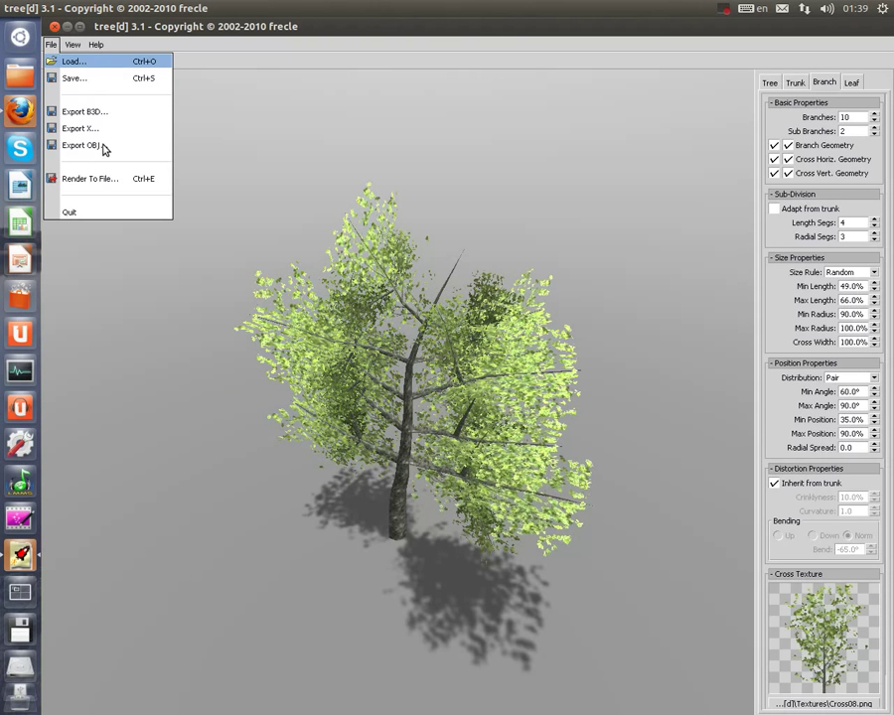
left_click(272, 91)
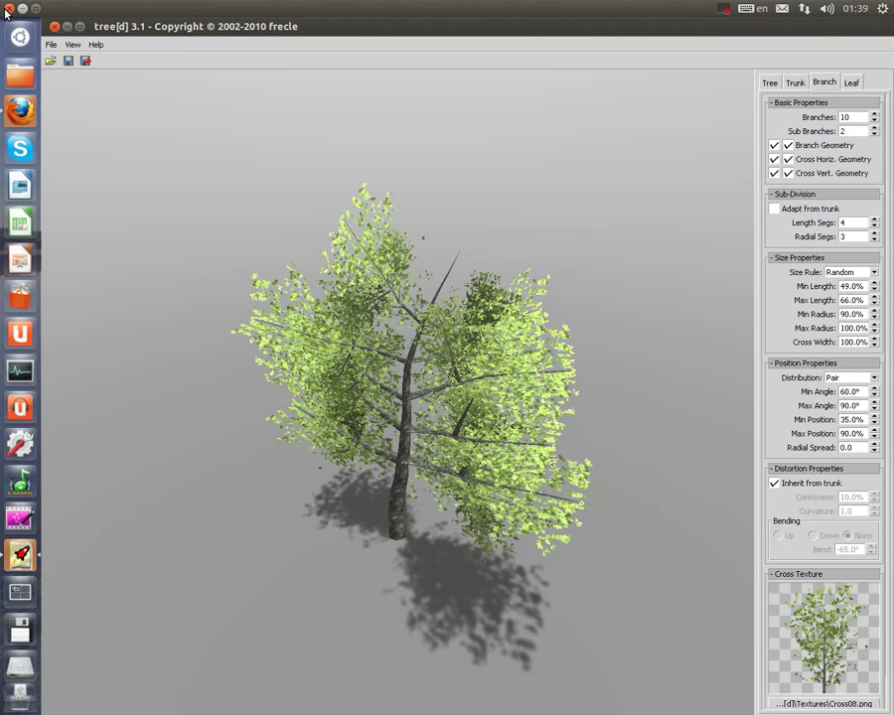
left_click(54, 27)
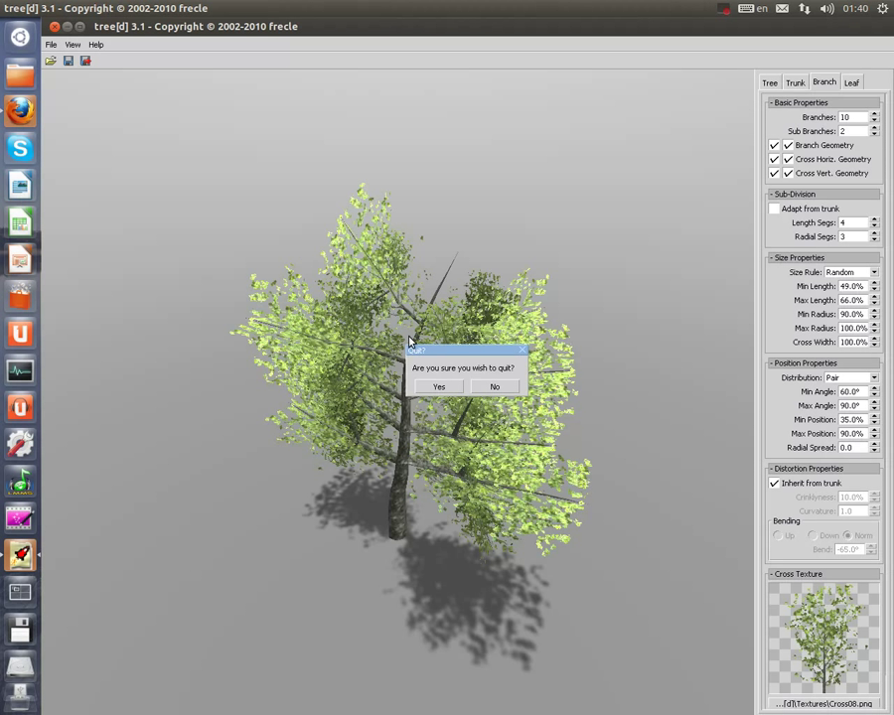
left_click(437, 387)
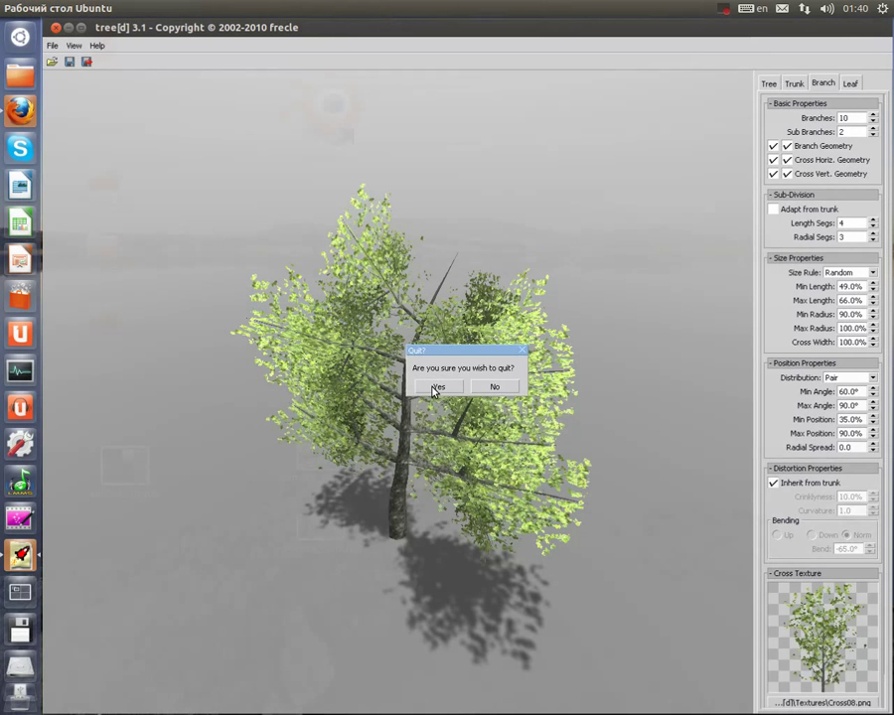